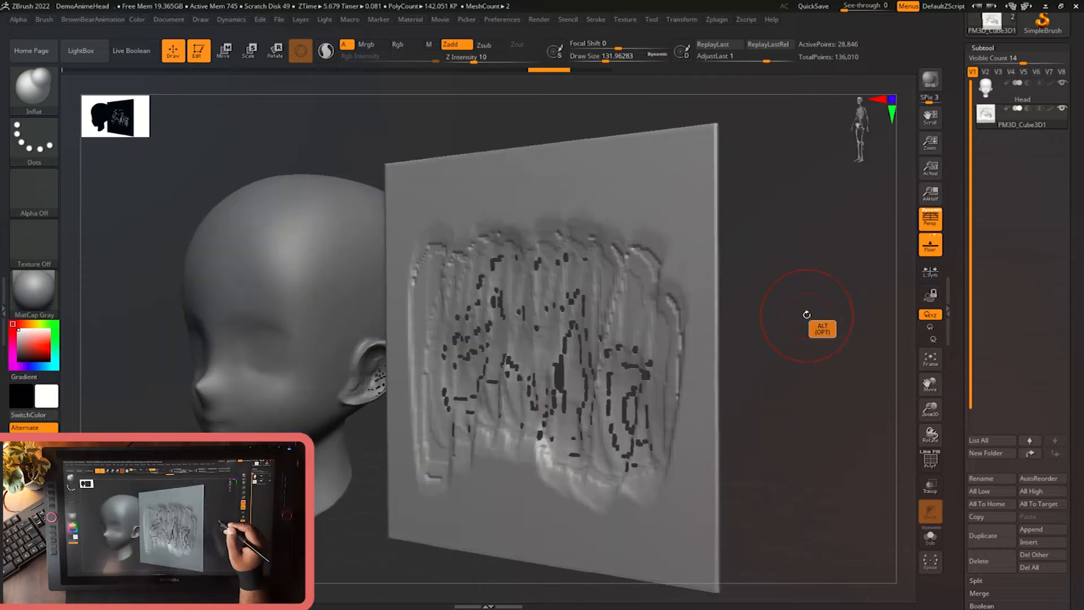
Rewind the slab's undo history to the sculpted hair-strand state without holes and show its polyframe.
left_click_drag(531, 77, 477, 77)
left_click_drag(833, 399, 768, 346)
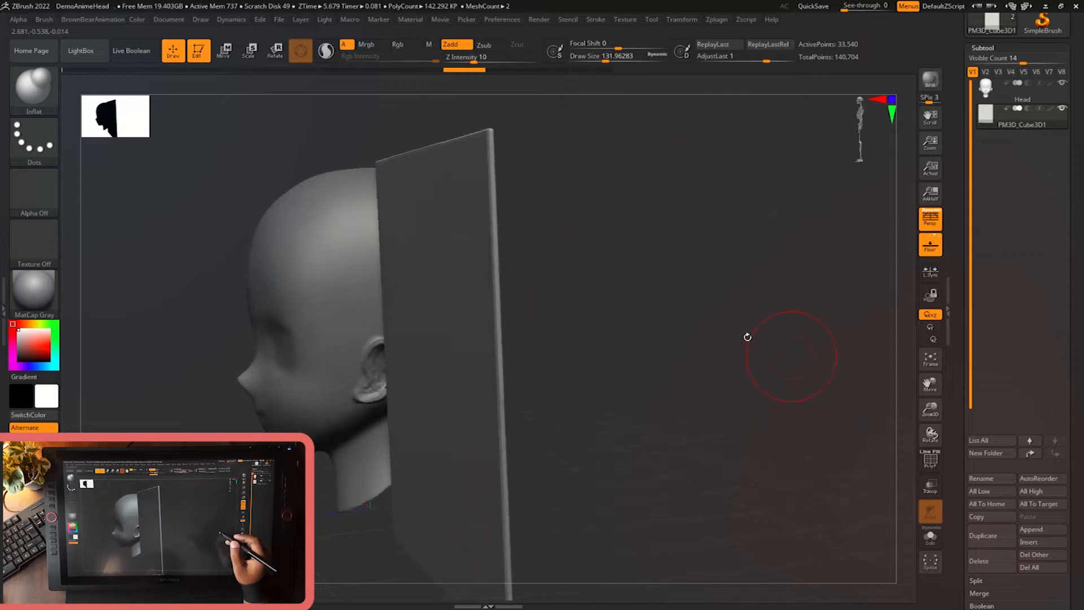
left_click_drag(491, 81, 494, 77)
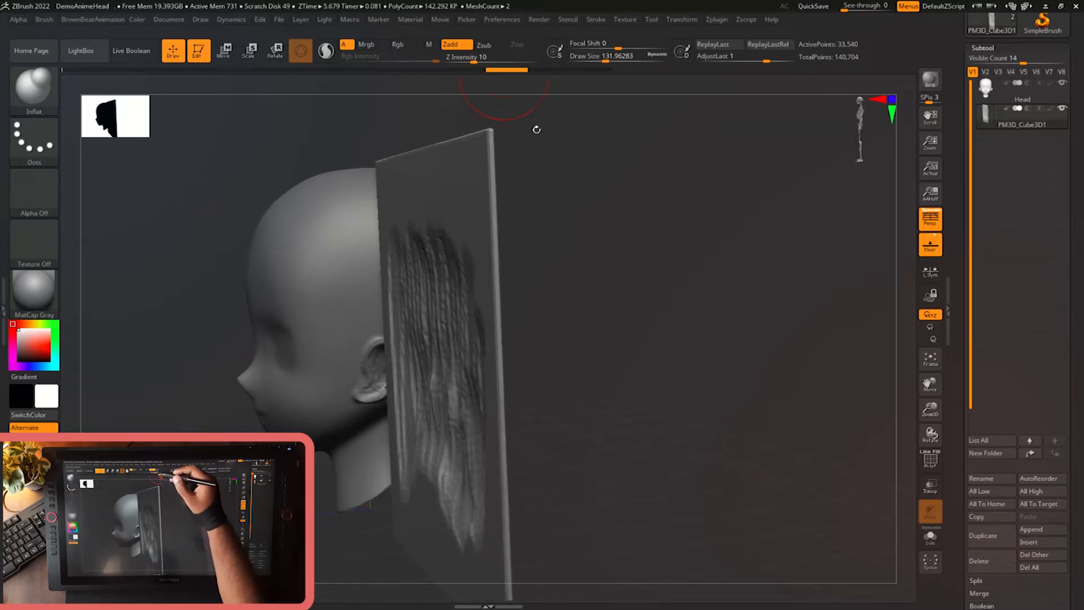
left_click_drag(529, 116, 842, 334, "shift")
key("shift+f")
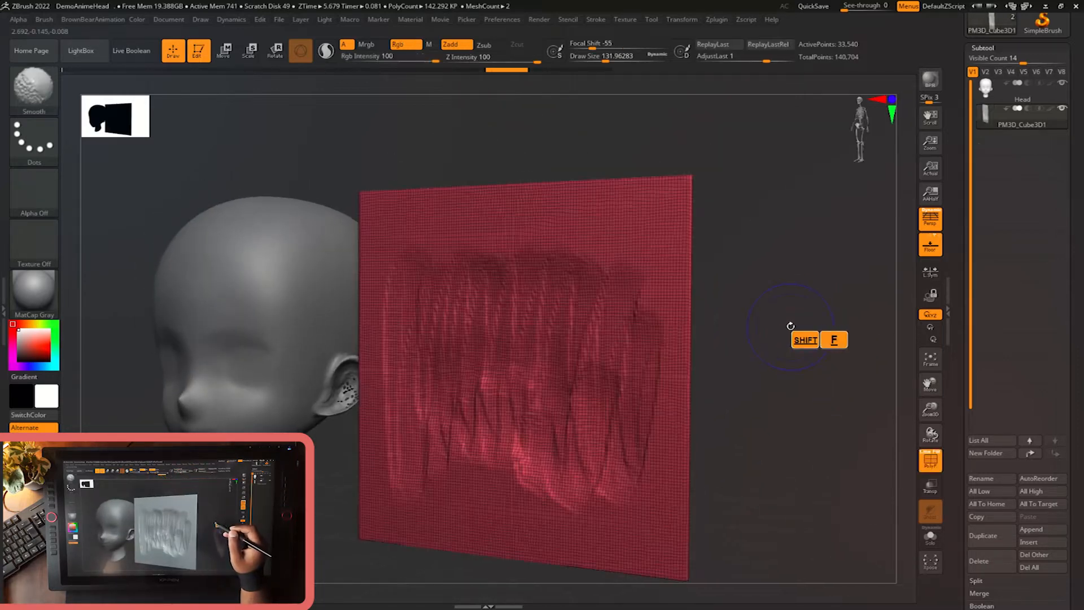
Reduce the subtool list's Visible Count to 7 and remesh the slab with DynaMesh.
mouse_move(802, 344)
left_mouse_down("alt")
mouse_move(809, 327)
mouse_move(796, 356)
left_mouse_up("alt")
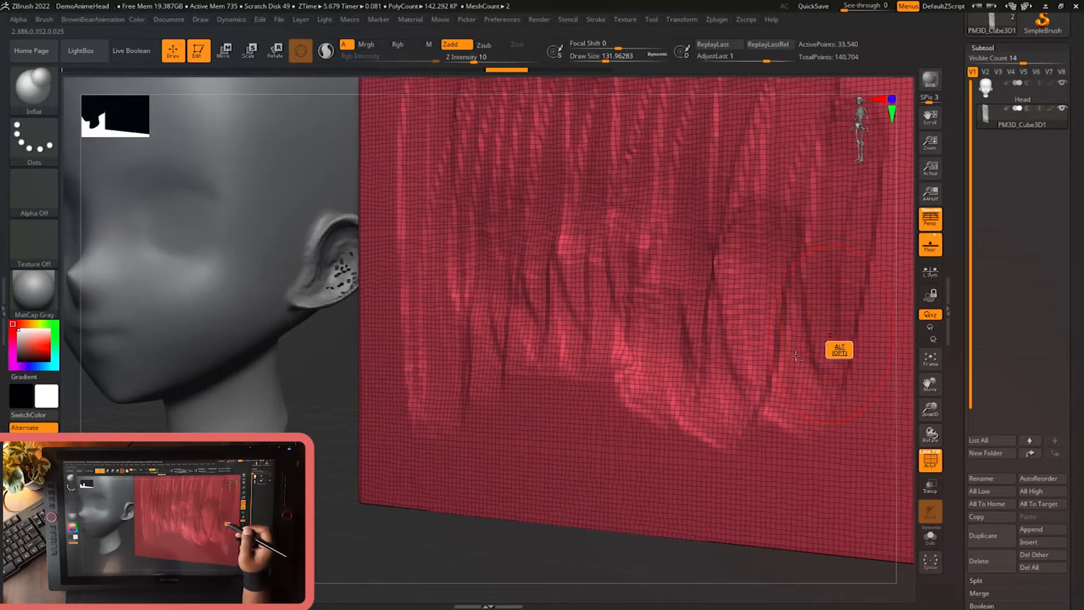
left_click_drag(525, 556, 750, 367, "alt")
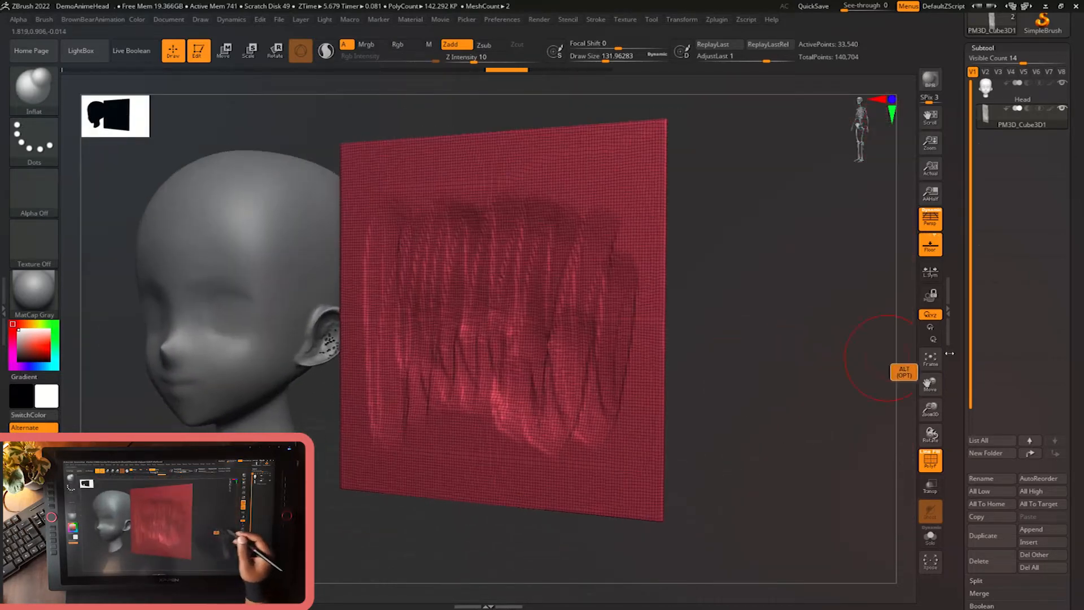
left_click_drag(1010, 59, 994, 59)
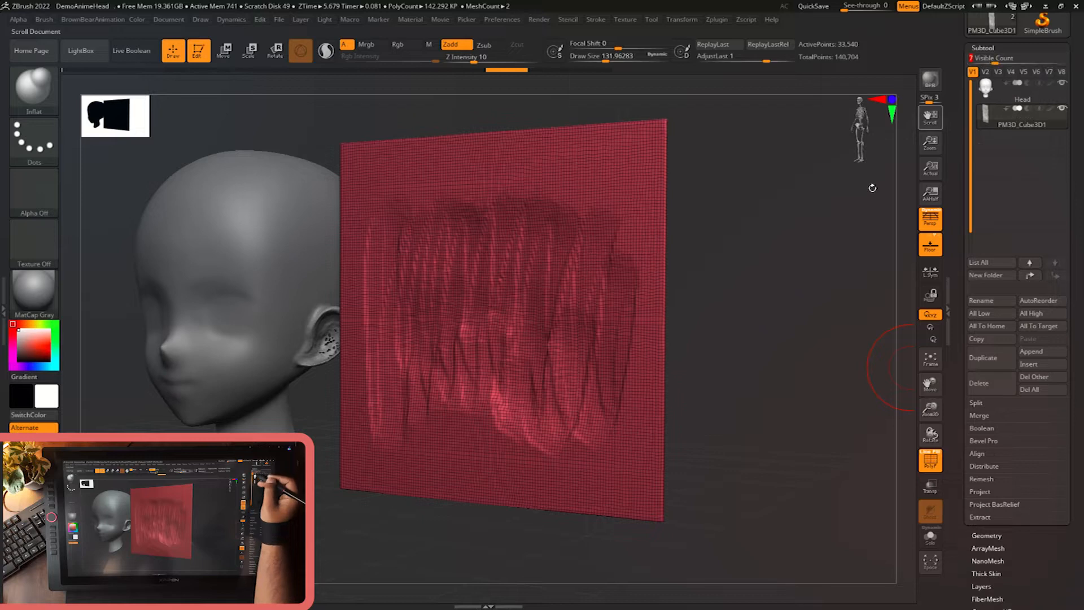
left_click_drag(768, 387, 384, 458)
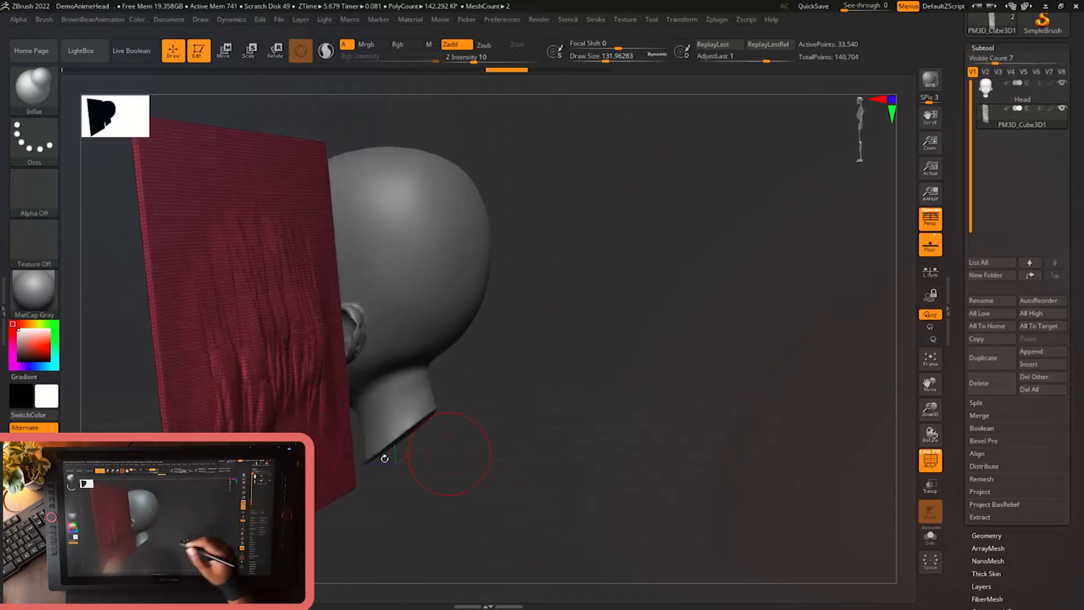
left_click(986, 535)
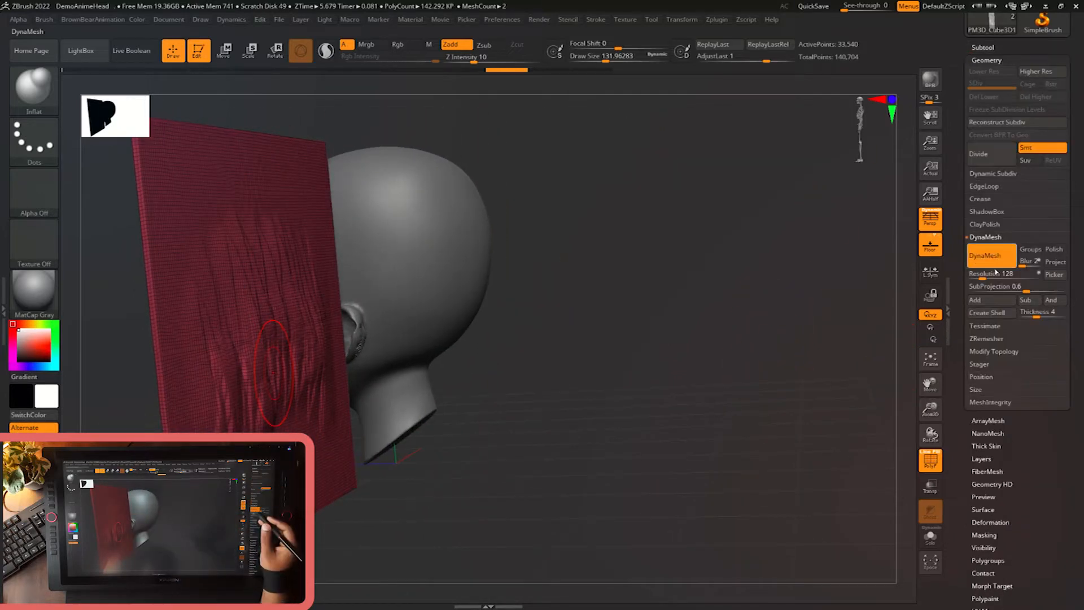
left_click_drag(799, 319, 750, 397, "ctrl")
Make the Head subtool active and isolate it around the ear.
left_click_drag(686, 453, 429, 517)
left_click(397, 357, "alt")
left_click(428, 512)
mouse_move(565, 480)
left_mouse_down("alt")
mouse_move(687, 472)
mouse_move(690, 414)
mouse_move(641, 476)
mouse_move(629, 465)
mouse_move(633, 452)
mouse_move(709, 480)
mouse_move(706, 407)
left_mouse_up("alt")
Compare earlier states of the head's ear mesh in its undo history and return to the latest state.
key("s")
left_click_drag(521, 70, 440, 72)
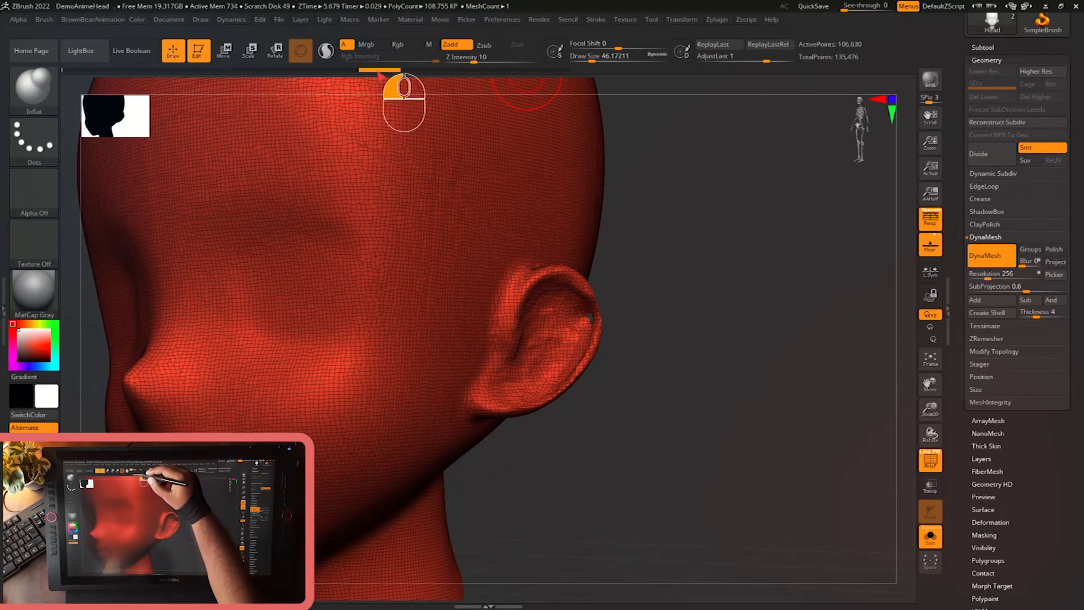
left_click_drag(356, 73, 342, 73)
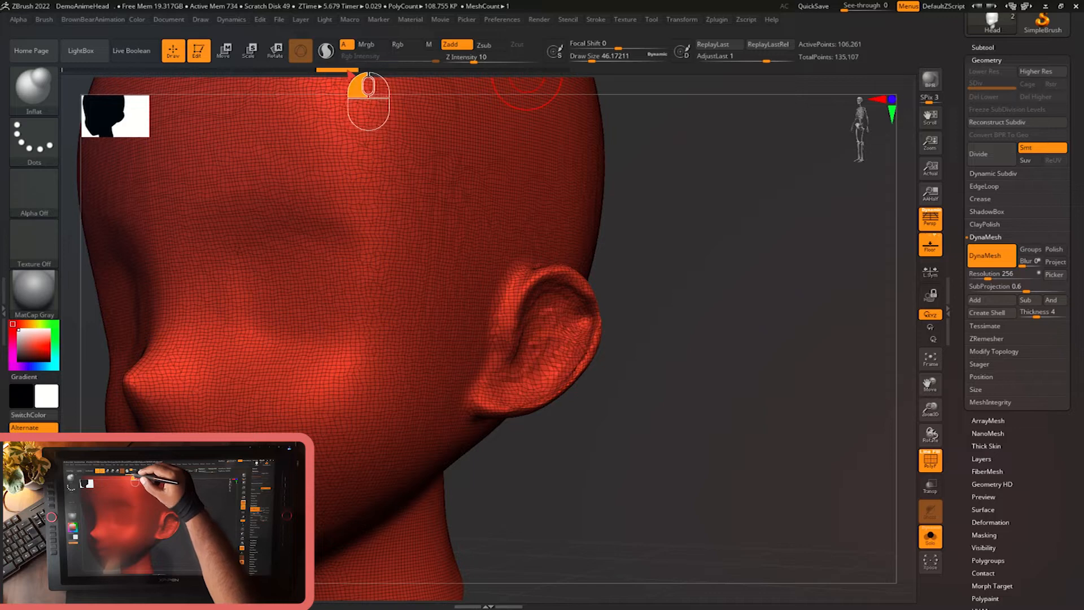
left_click_drag(438, 70, 544, 73)
left_click_drag(771, 416, 732, 450)
key("c")
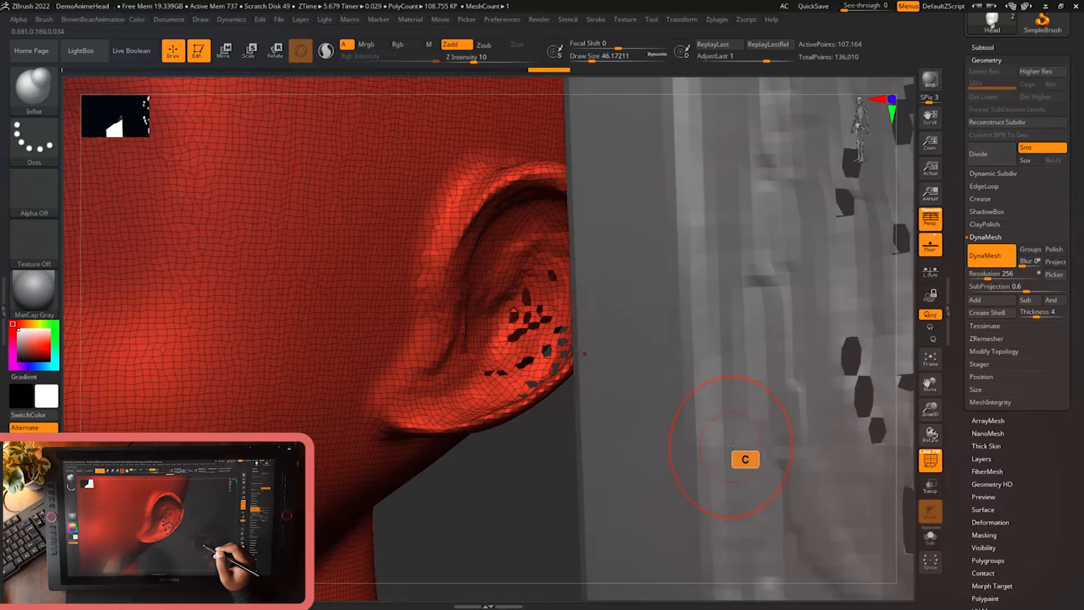
Make the perforated slab the active subtool again and hide the polyframe.
left_click_drag(558, 516, 585, 508, "alt")
left_click(578, 464, "alt")
left_click_drag(863, 410, 817, 439, "alt")
key("shift+f")
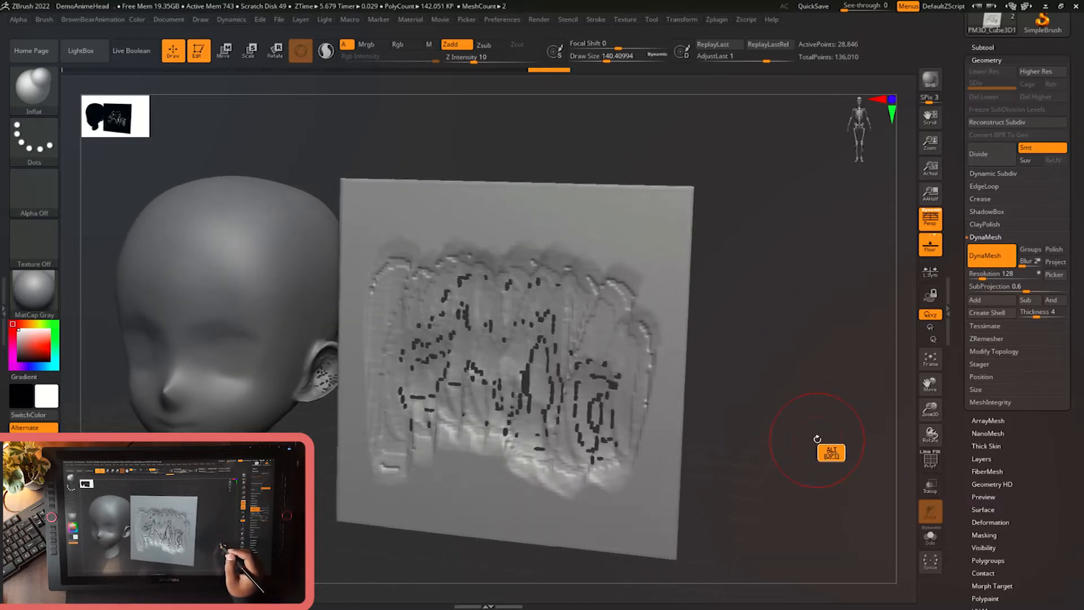
left_click_drag(816, 430, 830, 429)
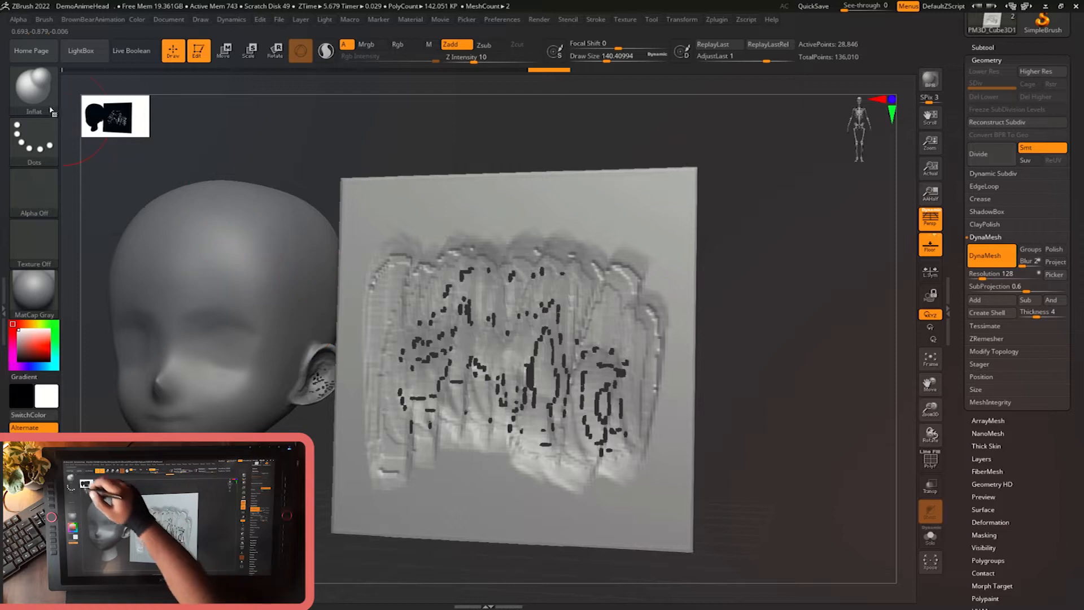
Choose the Inflat brush and enlarge its draw size to about 192.
left_click(49, 109)
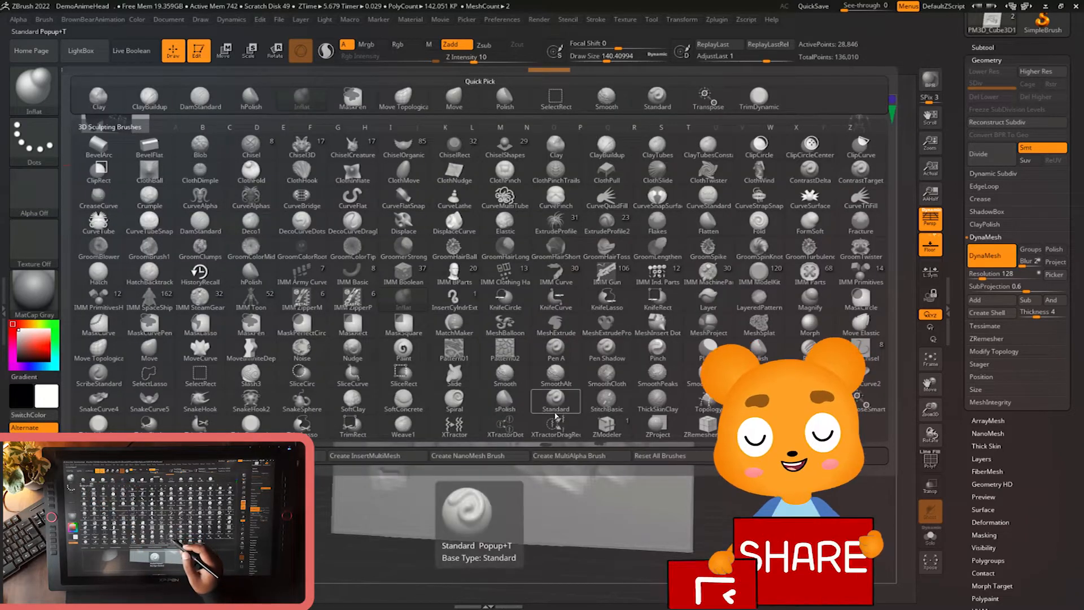
key("i")
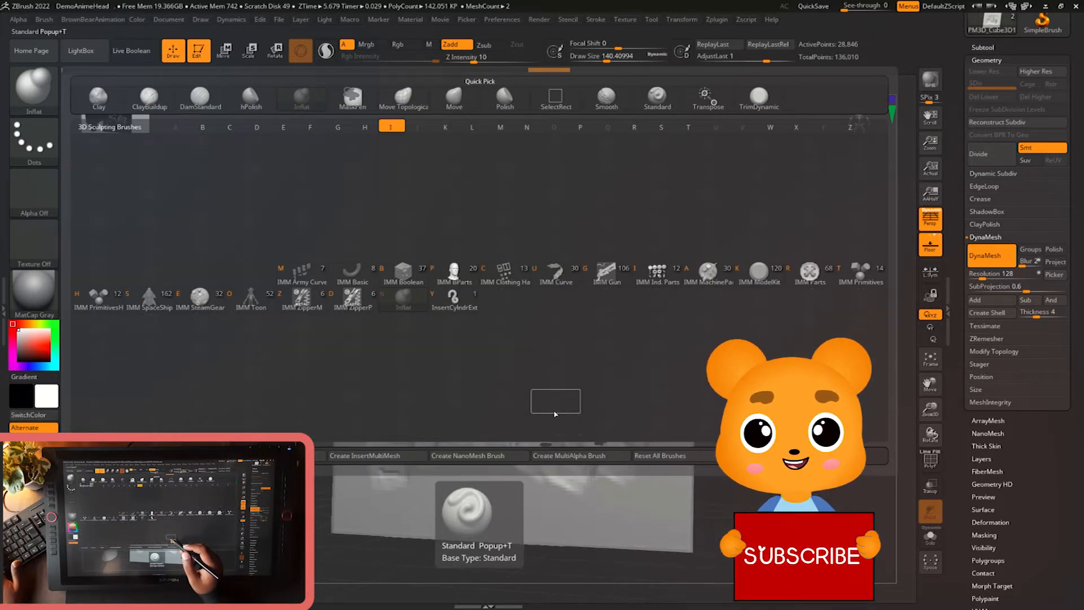
left_click(404, 302)
left_click_drag(766, 413, 772, 385, "alt")
key("s")
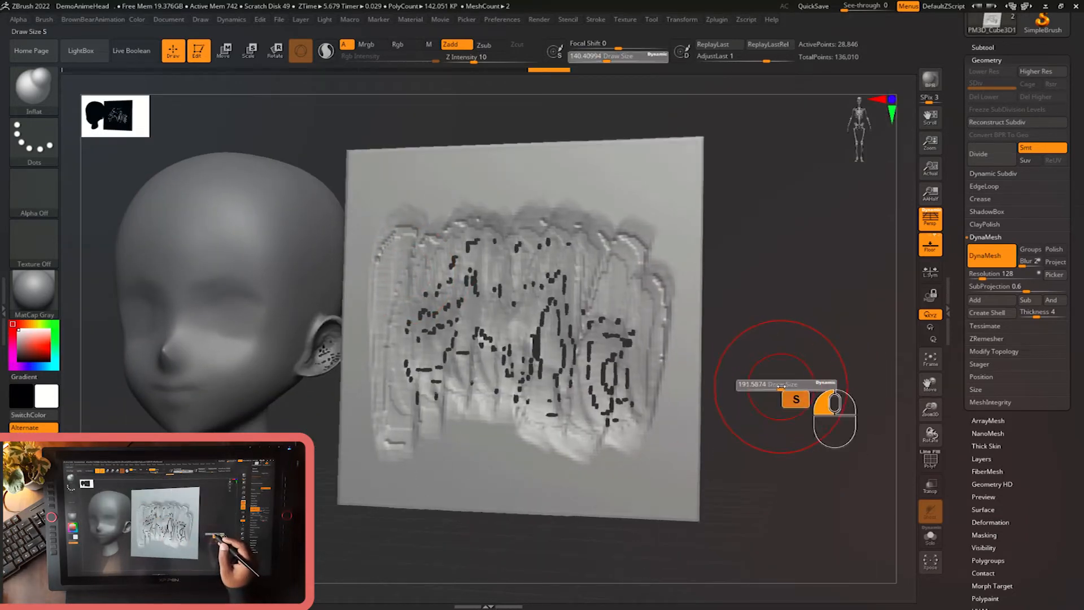
mouse_move(789, 387)
left_mouse_down("alt")
mouse_move(778, 395)
mouse_move(792, 388)
left_mouse_up("alt")
Inflate and smooth the slab's perforated area at a draw size of about 268, remeshing it with DynaMesh.
mouse_move(653, 390)
left_mouse_down()
mouse_move(594, 405)
mouse_move(625, 334)
mouse_move(631, 365)
mouse_move(584, 323)
mouse_move(540, 390)
mouse_move(556, 346)
mouse_move(605, 352)
left_mouse_up()
key("s")
mouse_move(615, 314)
left_mouse_down()
mouse_move(501, 382)
mouse_move(460, 322)
mouse_move(431, 308)
mouse_move(508, 265)
mouse_move(648, 262)
mouse_move(678, 345)
left_mouse_up()
key("ctrl")
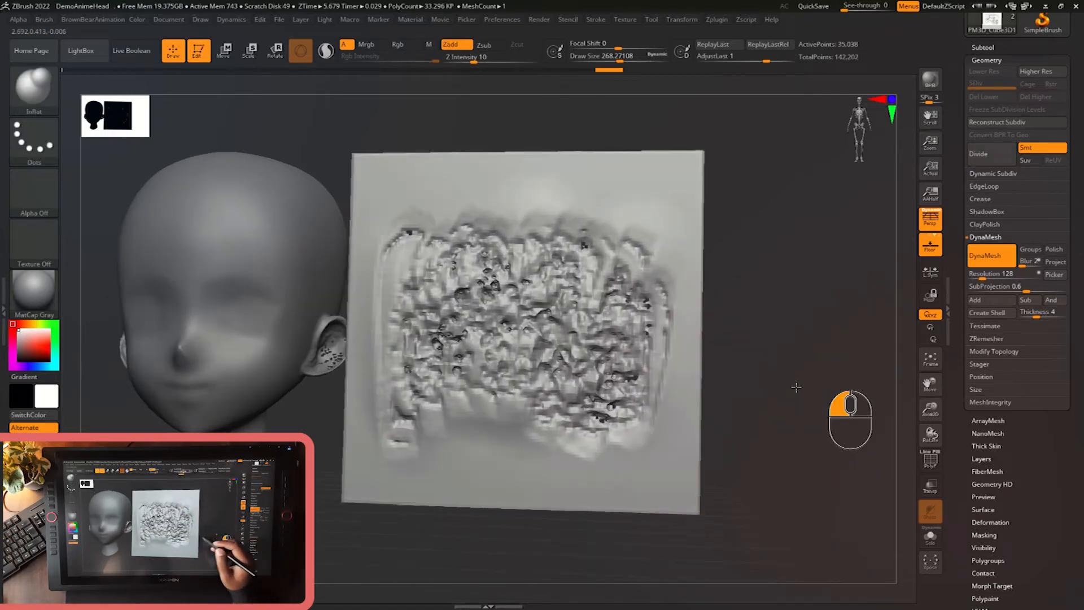
mouse_move(813, 390)
left_mouse_down()
mouse_move(622, 392)
mouse_move(571, 414)
mouse_move(494, 351)
mouse_move(404, 428)
mouse_move(431, 269)
mouse_move(572, 356)
left_mouse_up()
left_click_drag(734, 405, 710, 409)
Inflate the remaining holes around the slab's bumpy area with a draw size of about 167.
key("s")
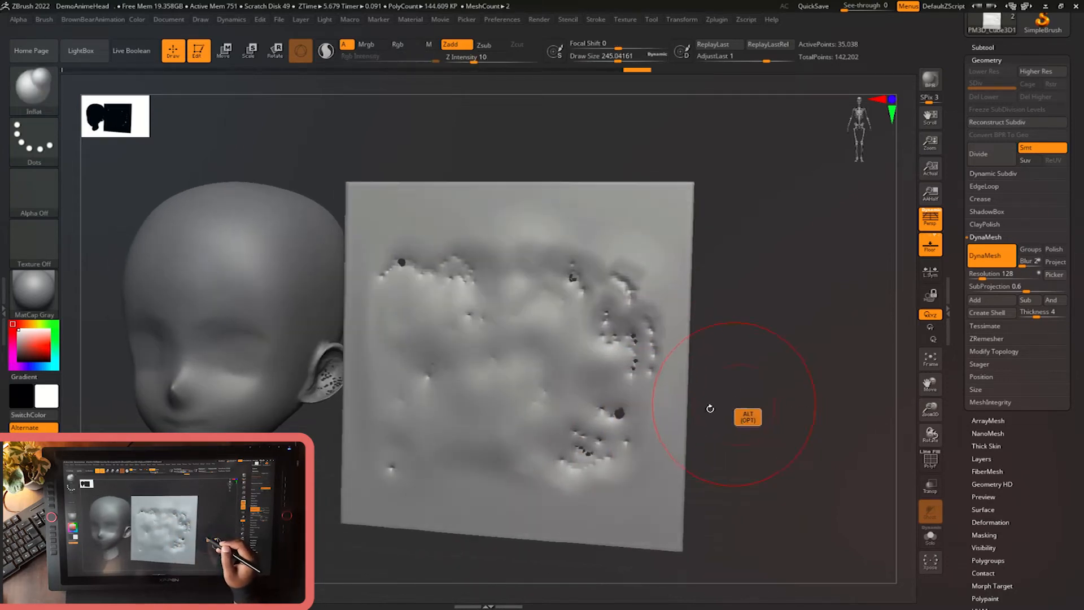
mouse_move(628, 438)
left_mouse_down()
mouse_move(614, 424)
mouse_move(570, 459)
mouse_move(607, 443)
left_mouse_up()
mouse_move(644, 384)
left_mouse_down()
mouse_move(647, 337)
mouse_move(627, 300)
left_mouse_up()
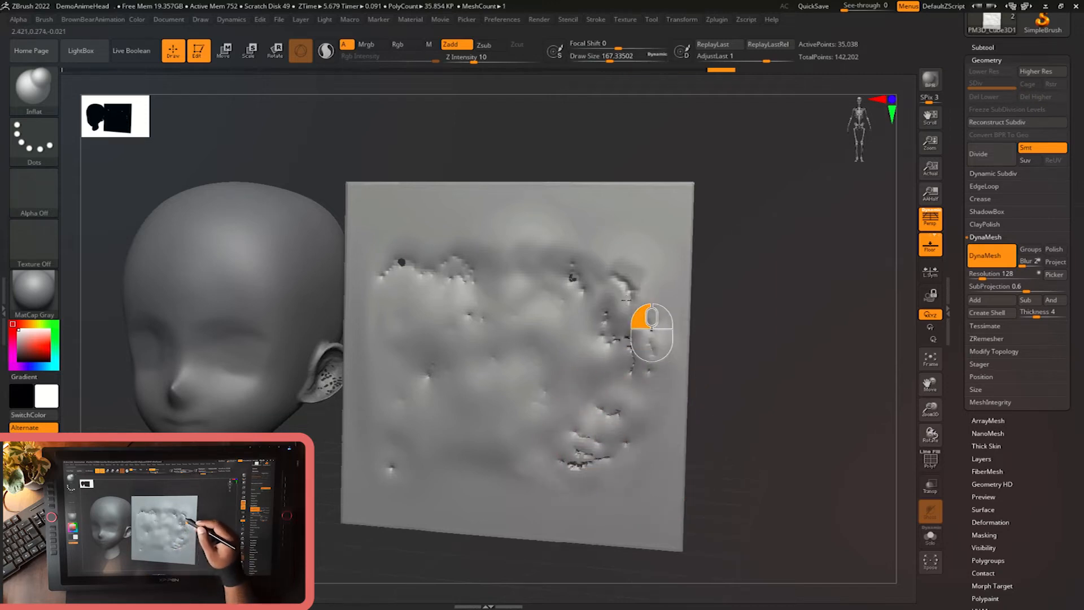
left_click_drag(579, 281, 563, 286)
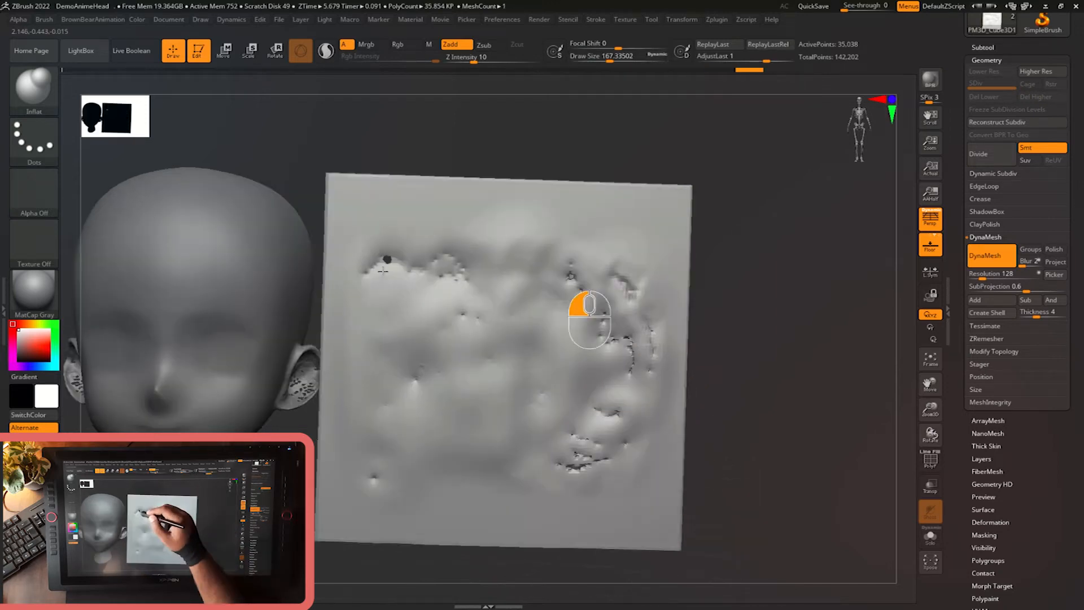
left_click_drag(407, 265, 388, 267)
left_click(373, 480)
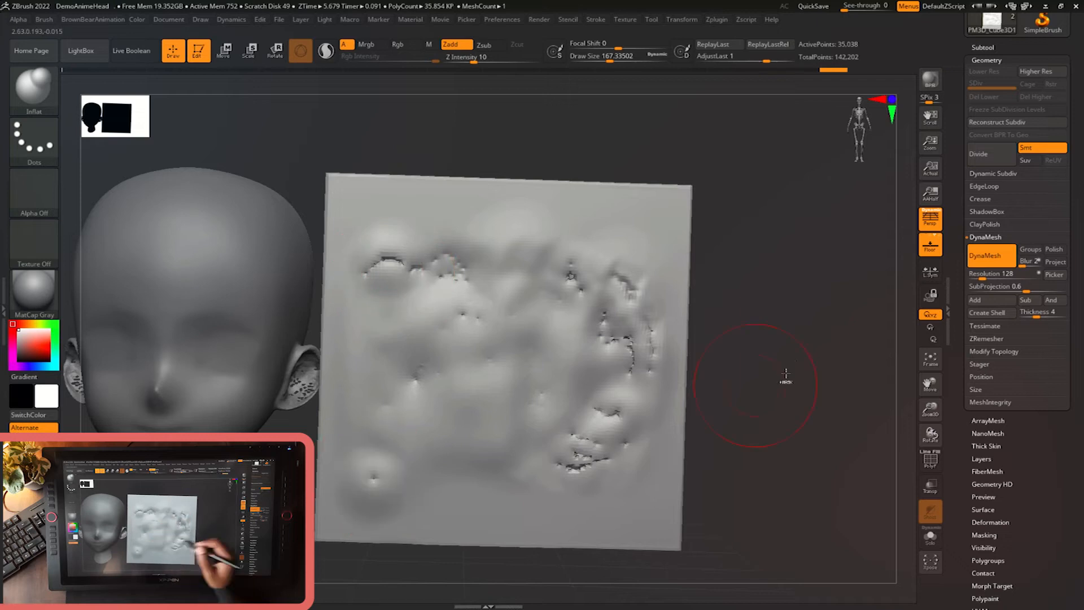
Remesh the slab with DynaMesh and smooth out the pits that remain on its face.
left_click_drag(795, 427, 774, 437)
left_click_drag(589, 492, 617, 320, "shift")
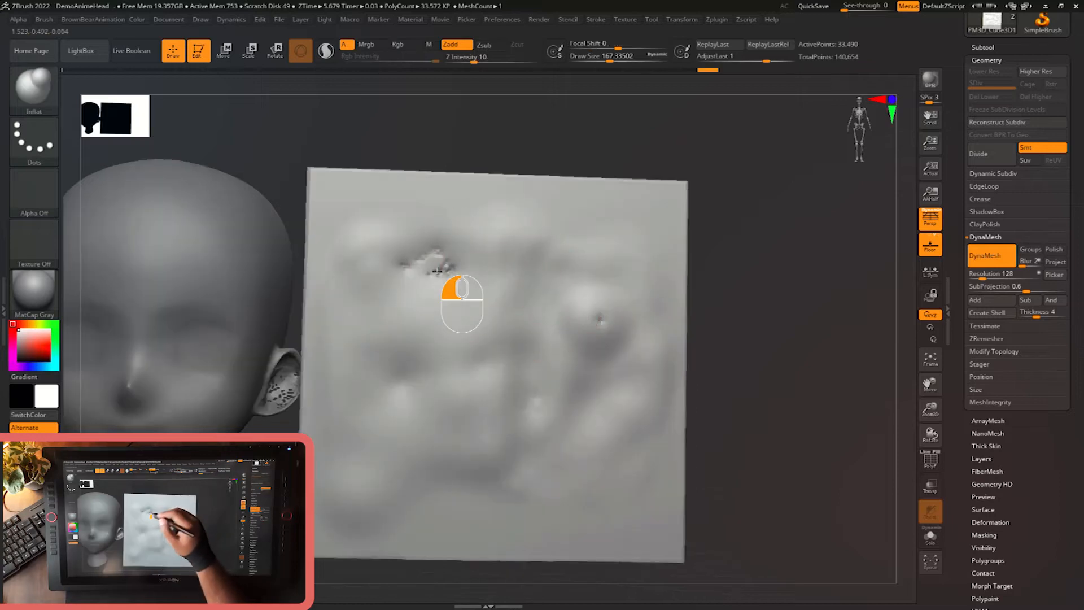
mouse_move(802, 344)
left_mouse_down("ctrl")
mouse_move(797, 384)
mouse_move(774, 381)
left_mouse_up("ctrl")
mouse_move(452, 280)
left_mouse_down("shift")
mouse_move(427, 249)
mouse_move(430, 259)
left_mouse_up("shift")
key("ctrl+z")
mouse_move(734, 353)
left_mouse_down()
mouse_move(774, 356)
mouse_move(743, 367)
mouse_move(792, 362)
left_mouse_up()
mouse_move(425, 254)
left_mouse_down("shift")
mouse_move(437, 255)
mouse_move(357, 367)
mouse_move(464, 459)
mouse_move(602, 293)
left_mouse_up("shift")
mouse_move(754, 339)
left_mouse_down()
mouse_move(740, 341)
mouse_move(753, 343)
left_mouse_up()
Level the slab's uneven face with the TrimDynamic brush at a draw size of about 305.
key("b")
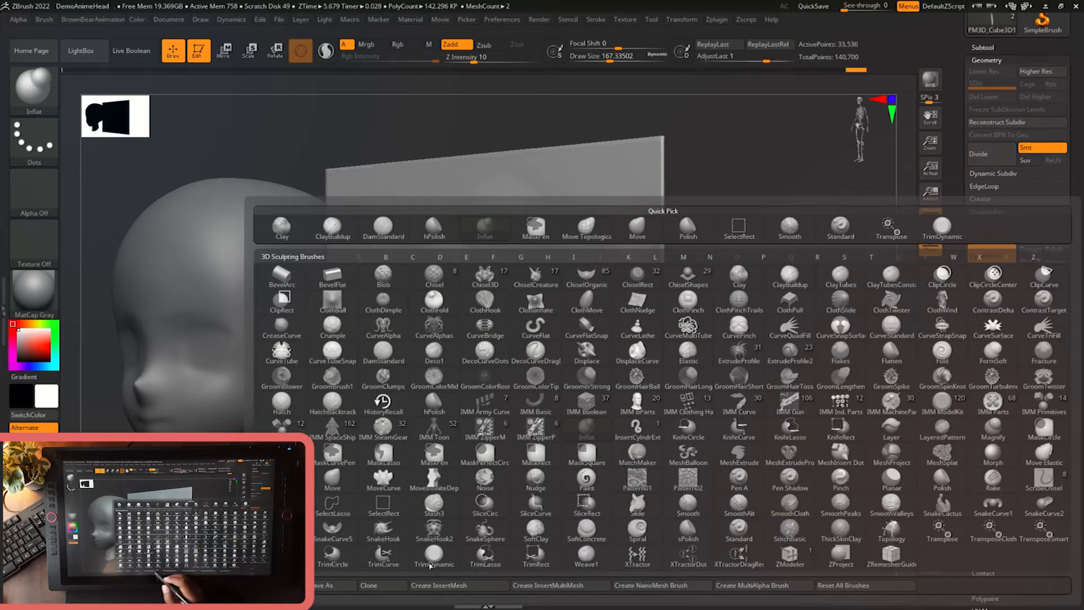
left_click(433, 558)
key("s")
left_click_drag(750, 395, 805, 405)
key("s")
mouse_move(554, 389)
left_mouse_down()
mouse_move(534, 417)
mouse_move(424, 288)
mouse_move(469, 262)
left_mouse_up()
left_click_drag(563, 388, 408, 299)
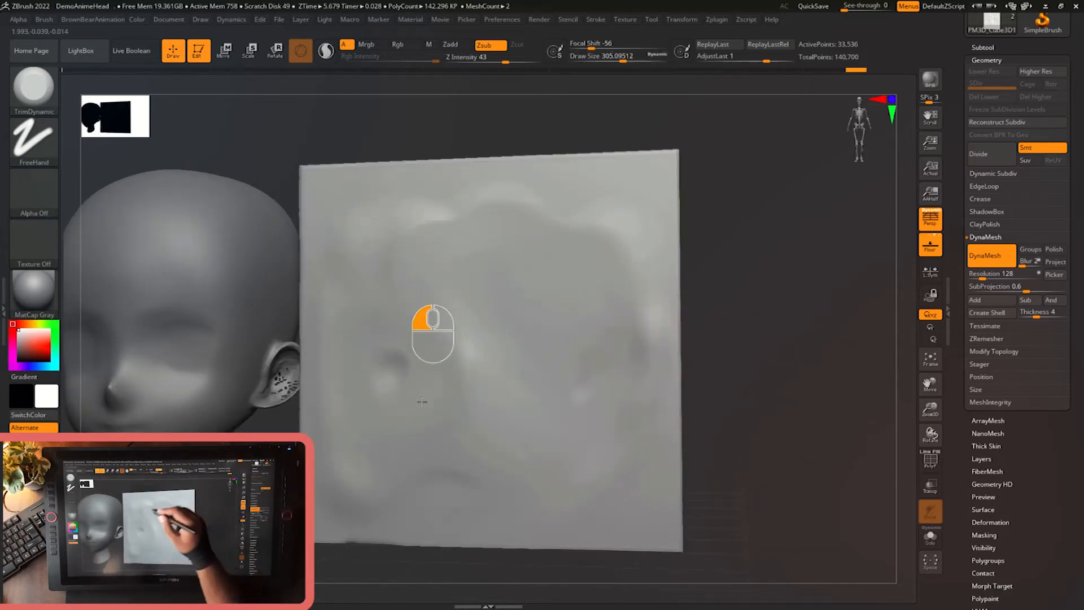
Add the gizmo's Flatten deformer to the slab and set it to about -0.128.
key("w")
left_click_drag(829, 355, 763, 362)
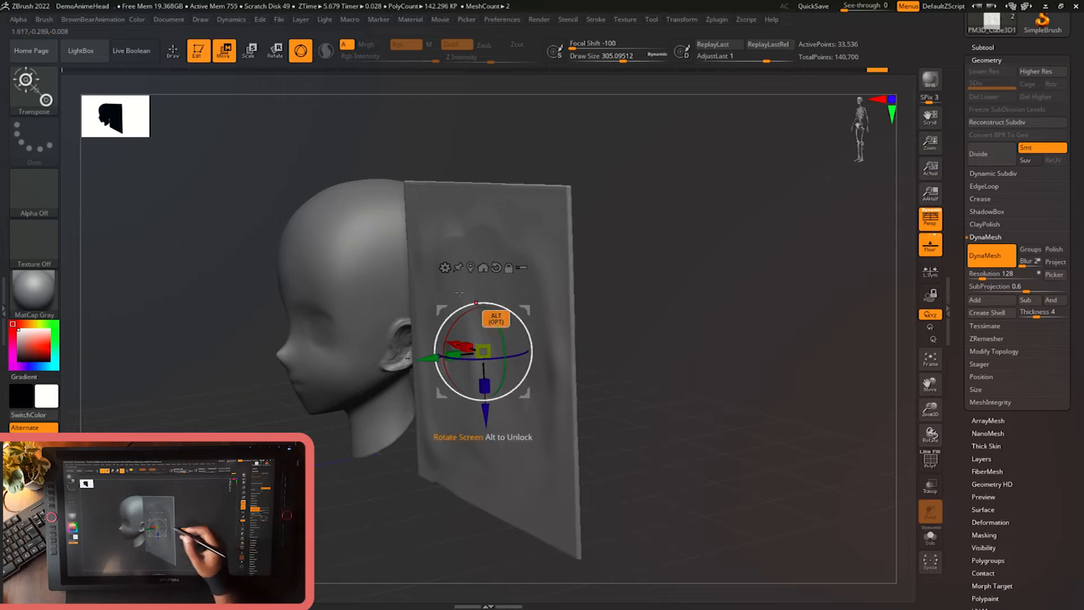
left_click(446, 267)
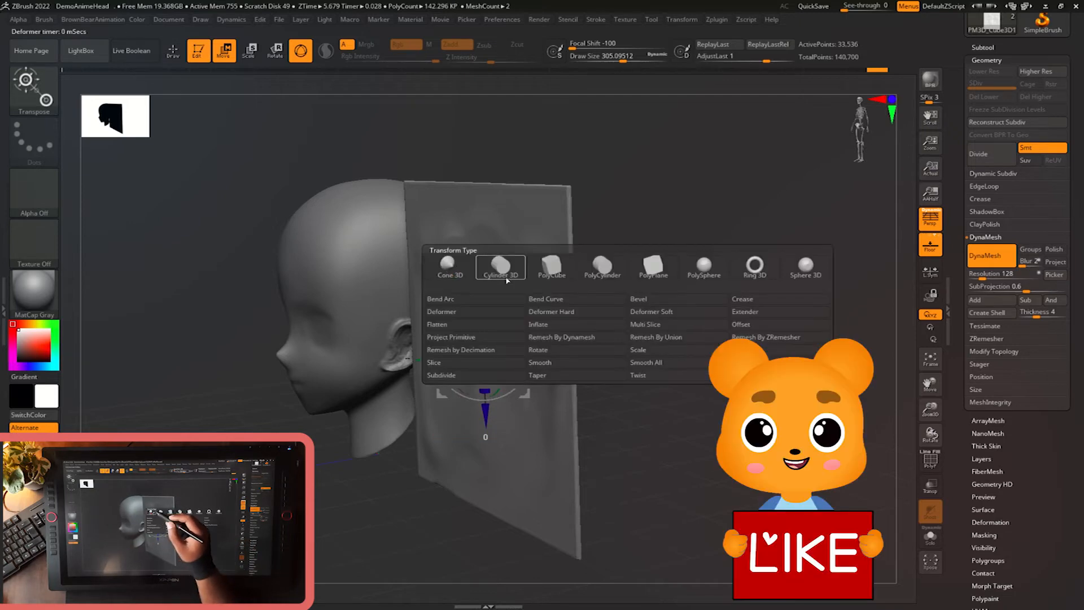
left_click(517, 325)
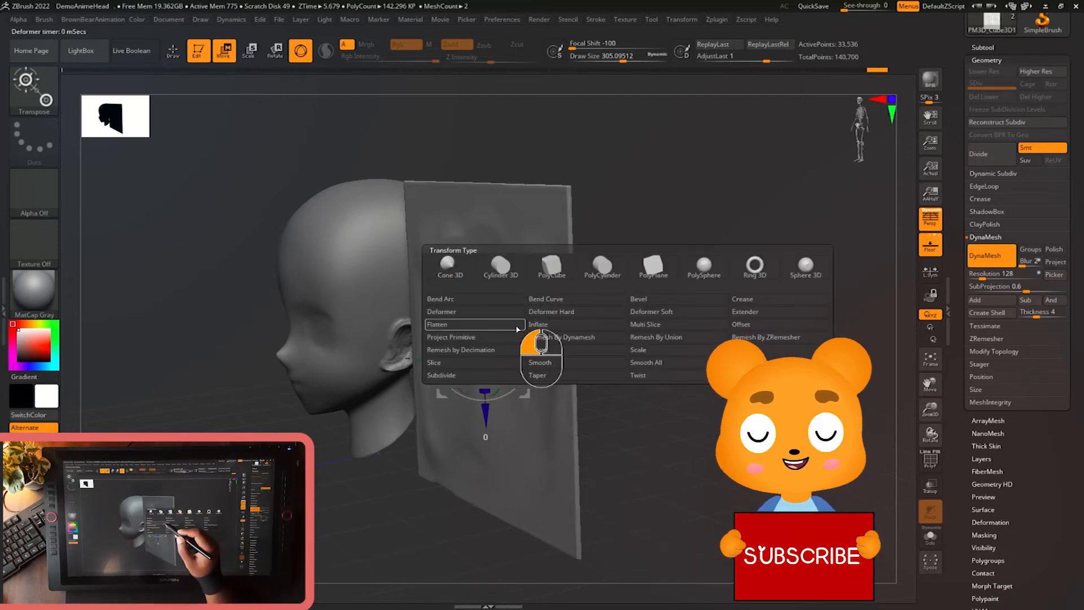
left_click_drag(757, 389, 539, 345)
left_click_drag(750, 347, 563, 349)
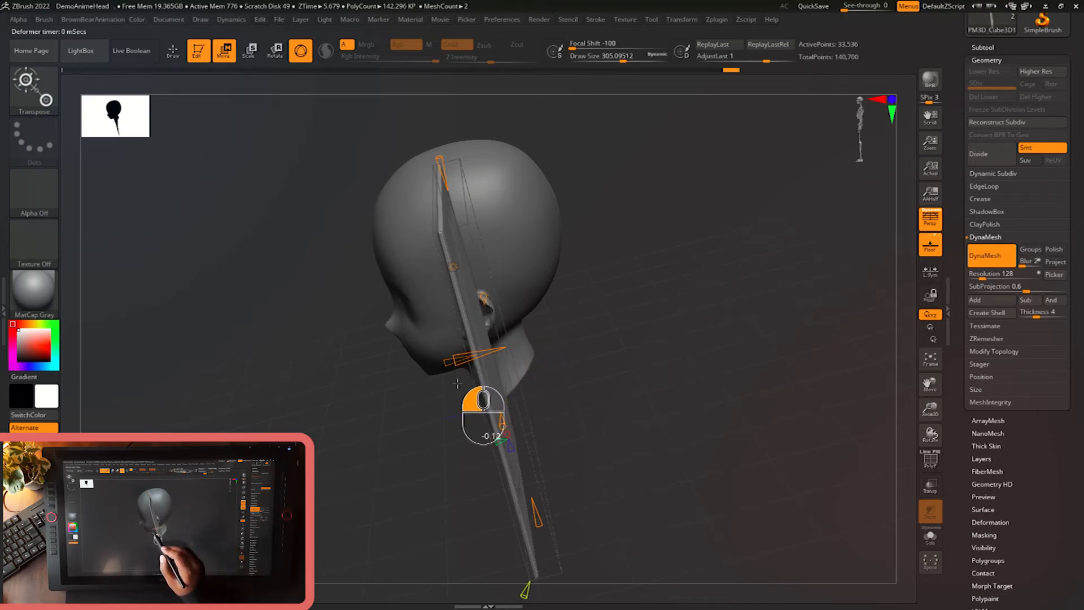
left_click_drag(631, 340, 546, 354)
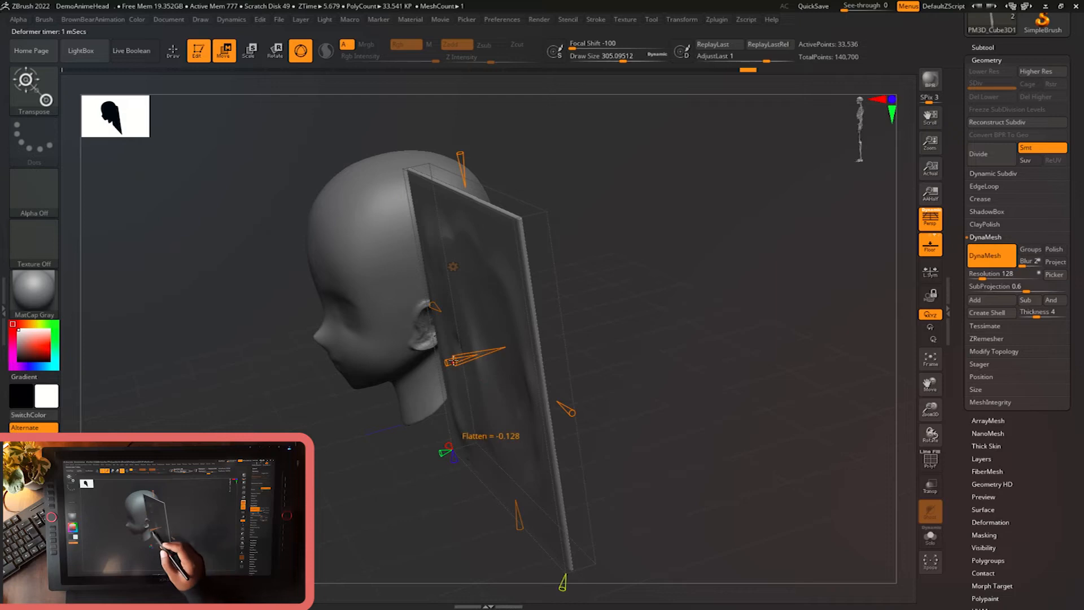
Bring the slab's Flatten value to about 0.005 and leave the deformer.
left_click_drag(474, 358, 550, 340)
left_click_drag(465, 355, 507, 343)
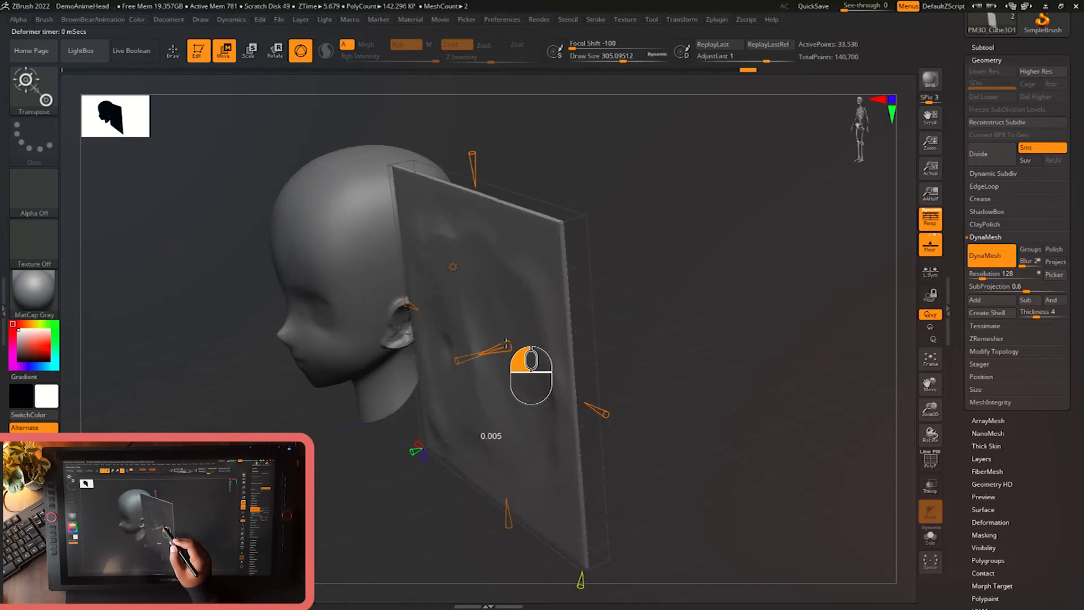
left_click_drag(729, 388, 781, 385)
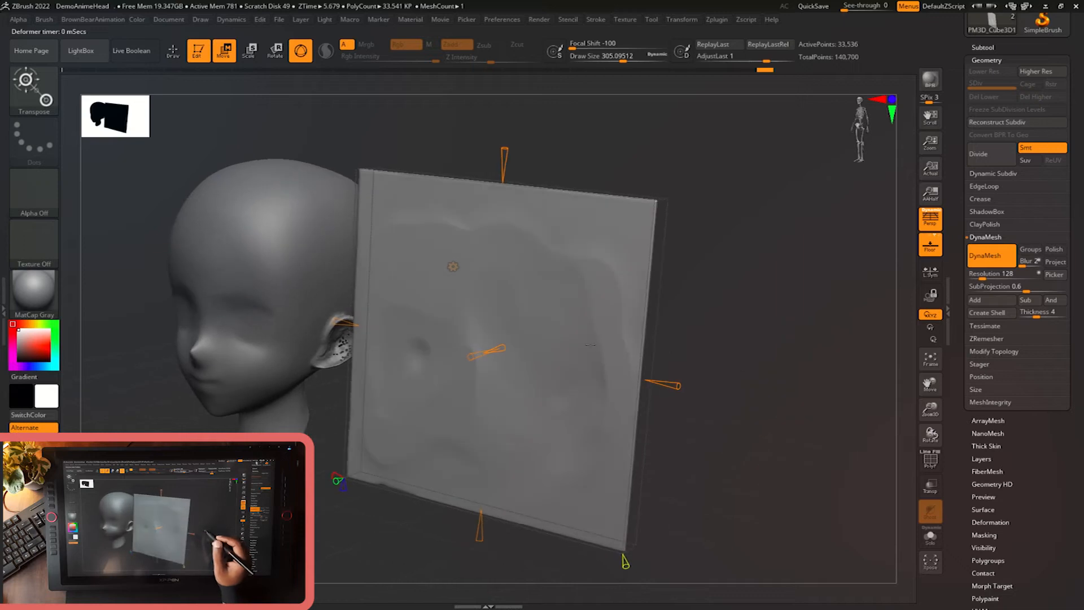
left_click(453, 266)
left_click(654, 274)
left_click_drag(775, 386, 749, 380)
left_click_drag(774, 422, 780, 425)
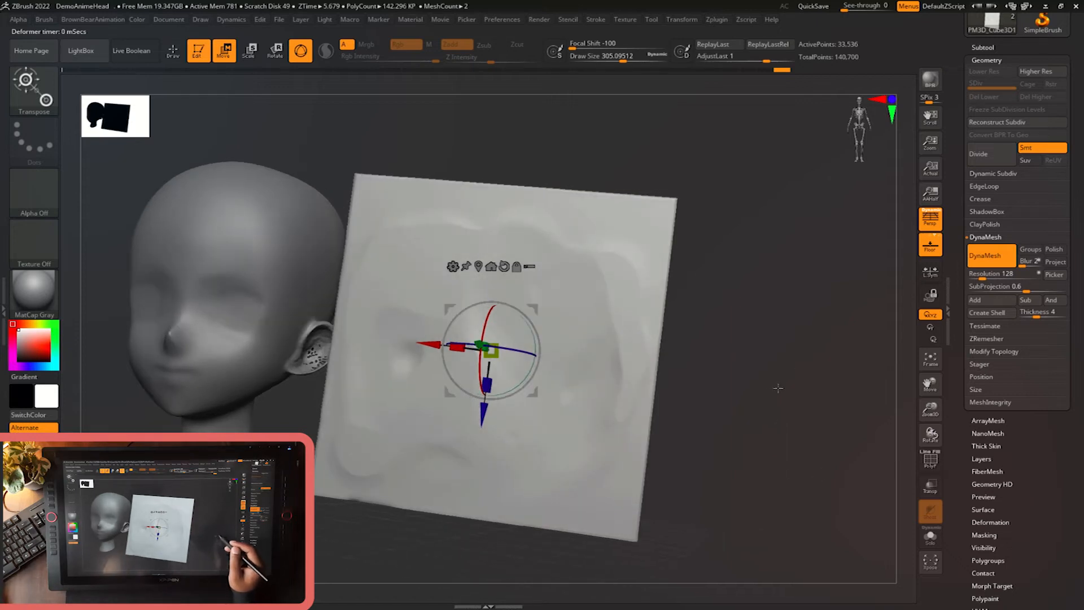
Push part of the slab's middle through its thickness with the Move brush and remesh it with DynaMesh.
key("b")
mouse_move(802, 415)
left_mouse_down()
mouse_move(783, 414)
mouse_move(792, 414)
left_mouse_up()
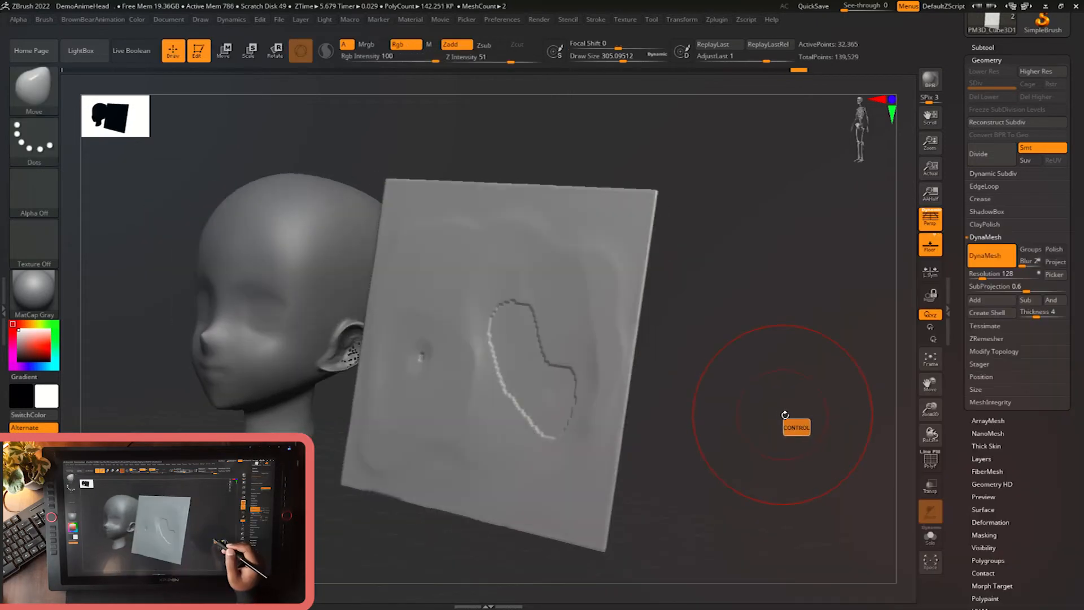
key("s")
left_click_drag(796, 414, 787, 412)
mouse_move(784, 411)
left_mouse_down()
mouse_move(716, 404)
mouse_move(796, 406)
mouse_move(775, 406)
mouse_move(782, 391)
mouse_move(770, 396)
left_mouse_up()
Scale the slab up along its thickness axis to make it thicker.
key("e")
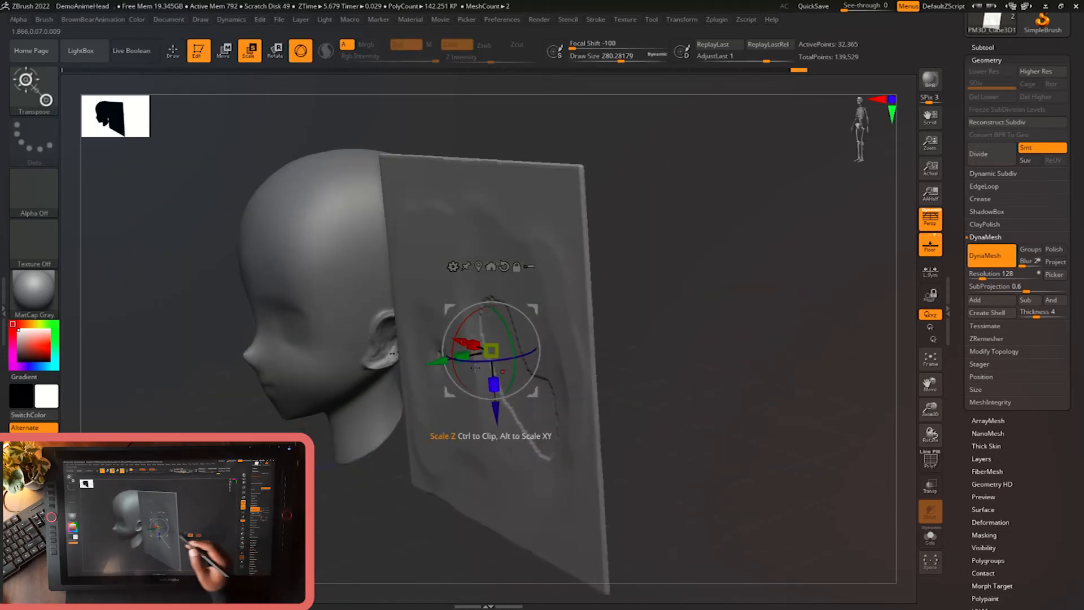
left_click_drag(461, 356, 414, 373)
left_click_drag(662, 315, 651, 362)
left_click_drag(462, 359, 448, 362)
left_click_drag(672, 399, 739, 413)
Select the Inflat brush, smooth the slab's pushed-in middle and remesh the slab with DynaMesh.
key("q")
key("b")
left_click(431, 229)
mouse_move(468, 300)
left_mouse_down("shift")
mouse_move(576, 370)
mouse_move(531, 324)
left_mouse_up("shift")
left_click_drag(728, 390, 750, 412, "ctrl")
mouse_move(599, 390)
left_mouse_down("shift")
mouse_move(527, 366)
mouse_move(537, 344)
mouse_move(492, 356)
left_mouse_up("shift")
Stroke the Inflat brush over the slab's perforated patch, remesh with DynaMesh and smooth the area.
left_click_drag(704, 327, 707, 334)
left_click_drag(707, 334, 492, 323, "alt")
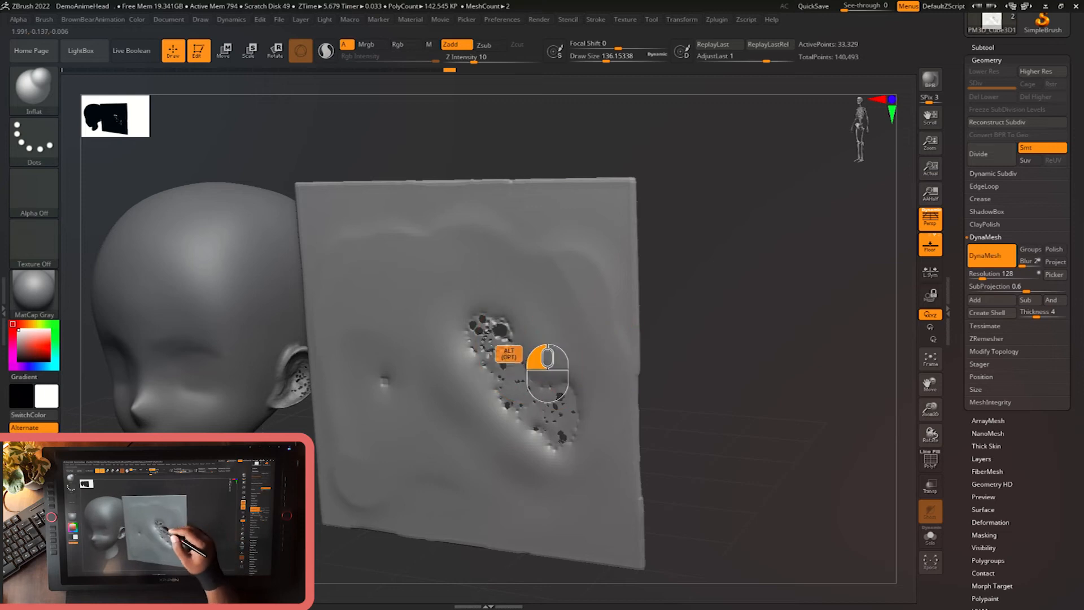
mouse_move(480, 342)
left_mouse_down("alt")
mouse_move(503, 384)
mouse_move(477, 323)
left_mouse_up("alt")
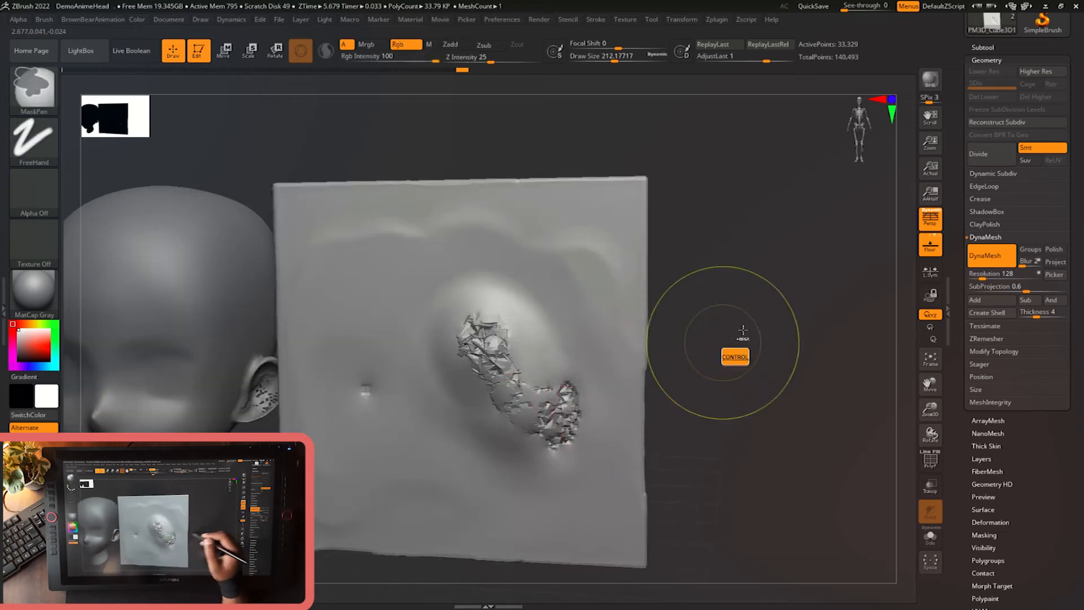
left_click_drag(649, 401, 406, 382, "shift")
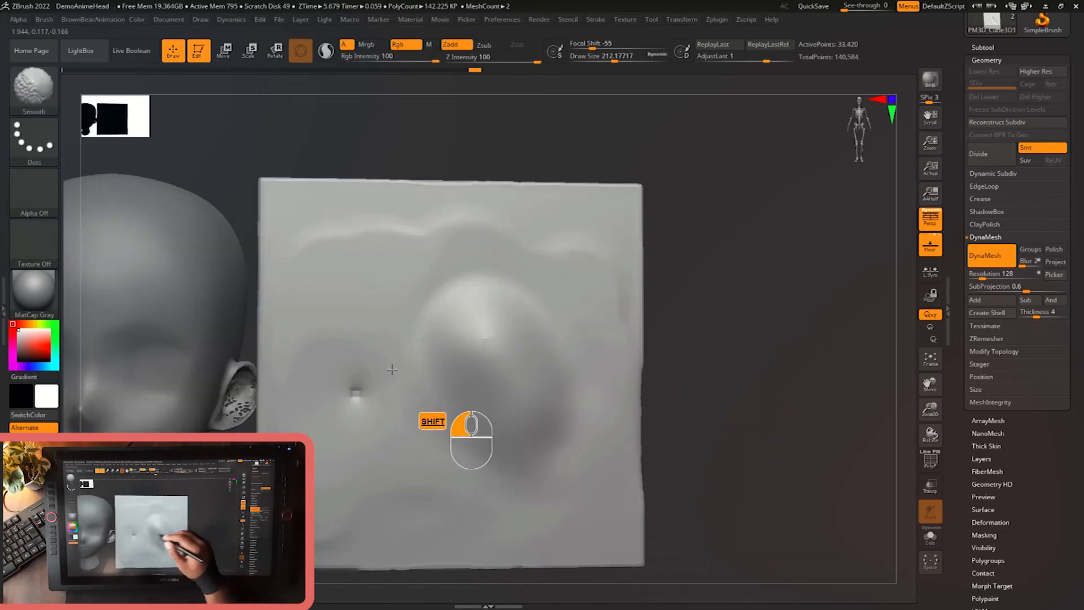
left_click_drag(473, 342, 533, 402, "shift")
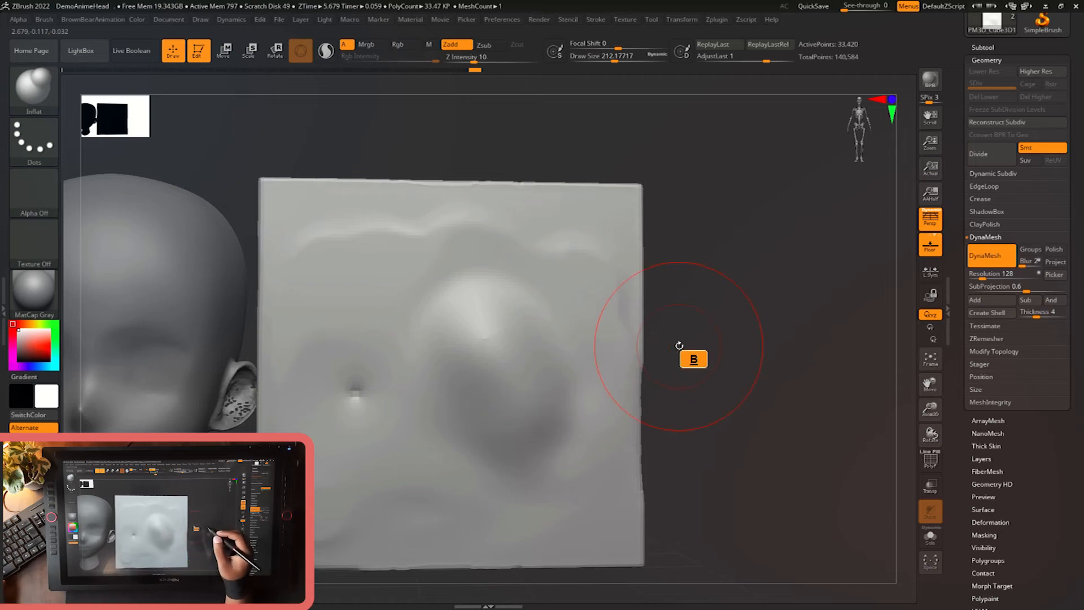
Flatten the raised patch on the slab's face with the TrimDynamic brush at a draw size of about 311.
key("b")
left_click(443, 560)
key("s")
left_click_drag(703, 449, 709, 448)
key("s")
left_click_drag(490, 362, 528, 407)
mouse_move(525, 400)
left_mouse_down()
mouse_move(521, 391)
mouse_move(491, 406)
left_mouse_up()
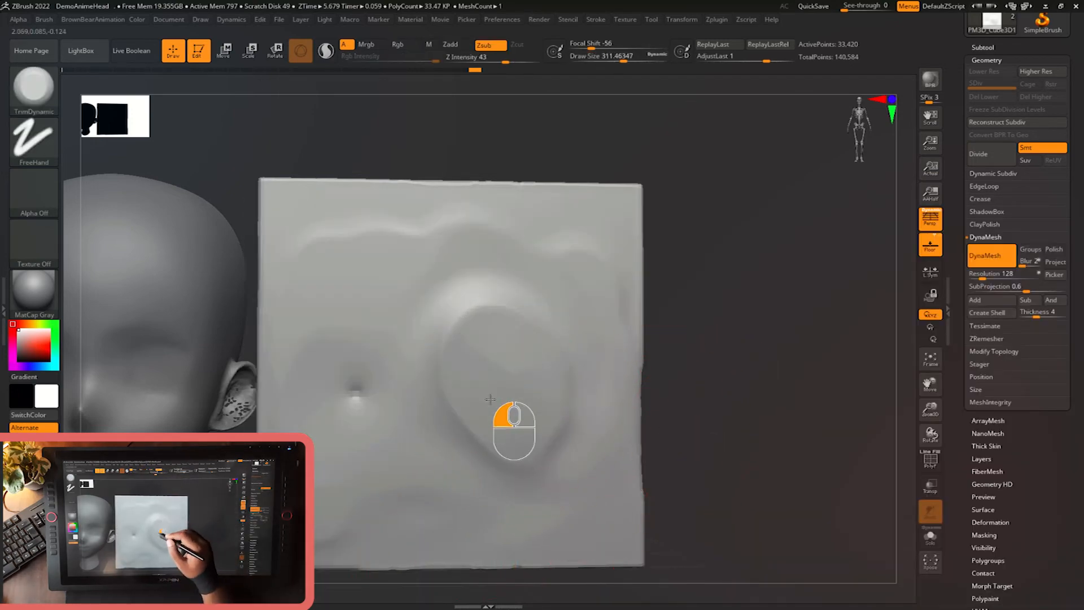
Continue trimming the rest of the bulge and level the same area on the slab's opposite face.
mouse_move(497, 389)
left_mouse_down()
mouse_move(532, 360)
mouse_move(469, 364)
left_mouse_up()
left_click_drag(542, 378, 531, 367)
left_click_drag(550, 330, 570, 431)
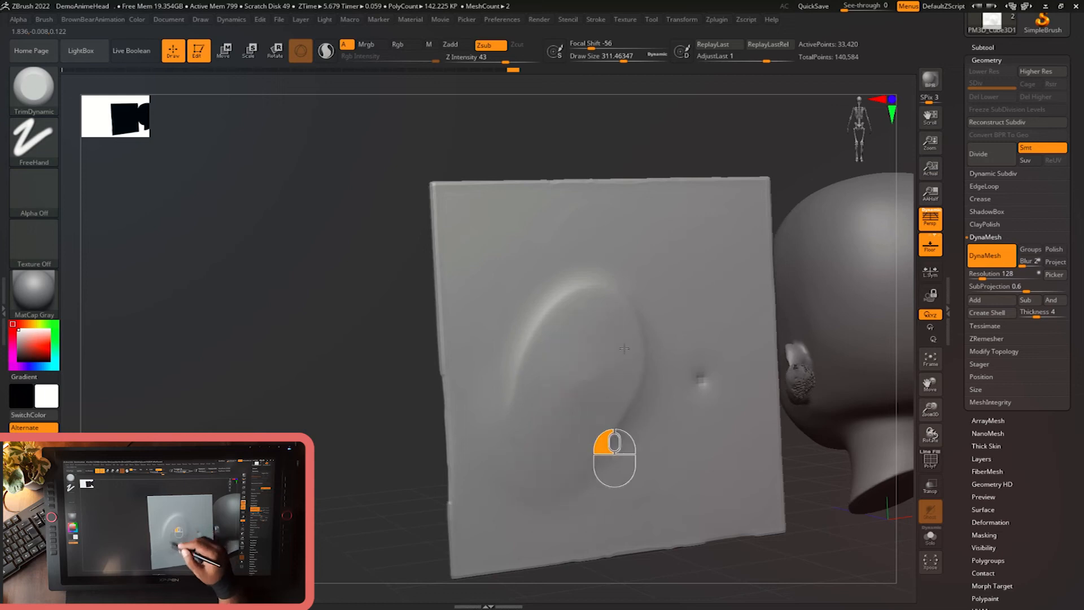
left_click_drag(564, 351, 389, 467)
left_click_drag(795, 370, 819, 371)
Set the draw size to about 177, then make the head the active subtool and isolate it in Solo mode.
left_click_drag(282, 534, 414, 502, "alt")
key("s")
left_click_drag(430, 475, 421, 476)
left_click(424, 436, "alt")
key("g")
left_click_drag(513, 453, 548, 527, "alt")
Inflate the perforated inner ear with the Inflat brush at a draw size of about 49 and remesh the head with DynaMesh.
key("b")
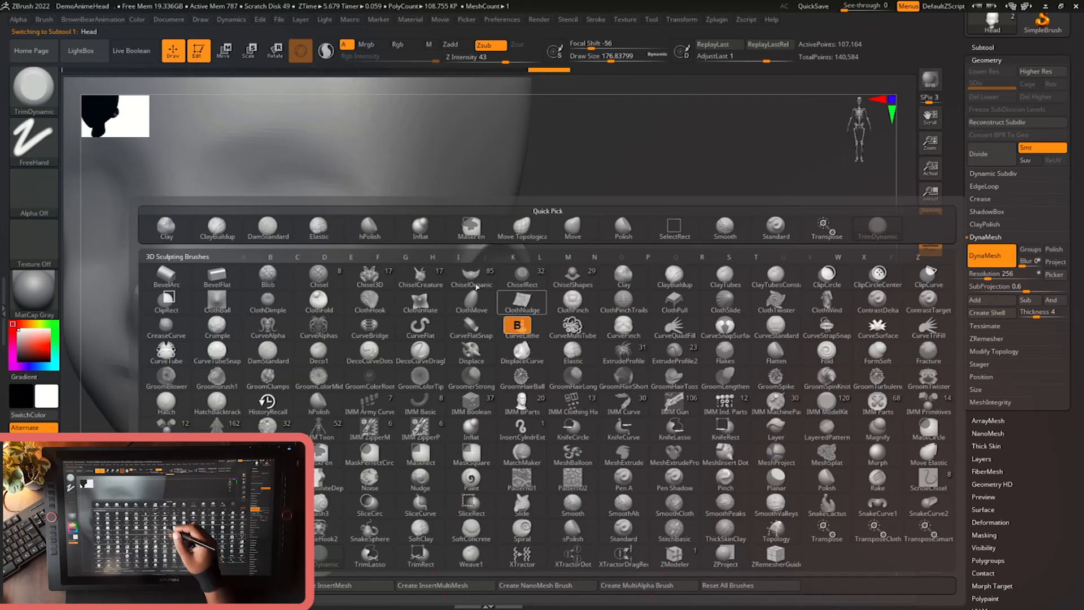
left_click(421, 236)
key("s")
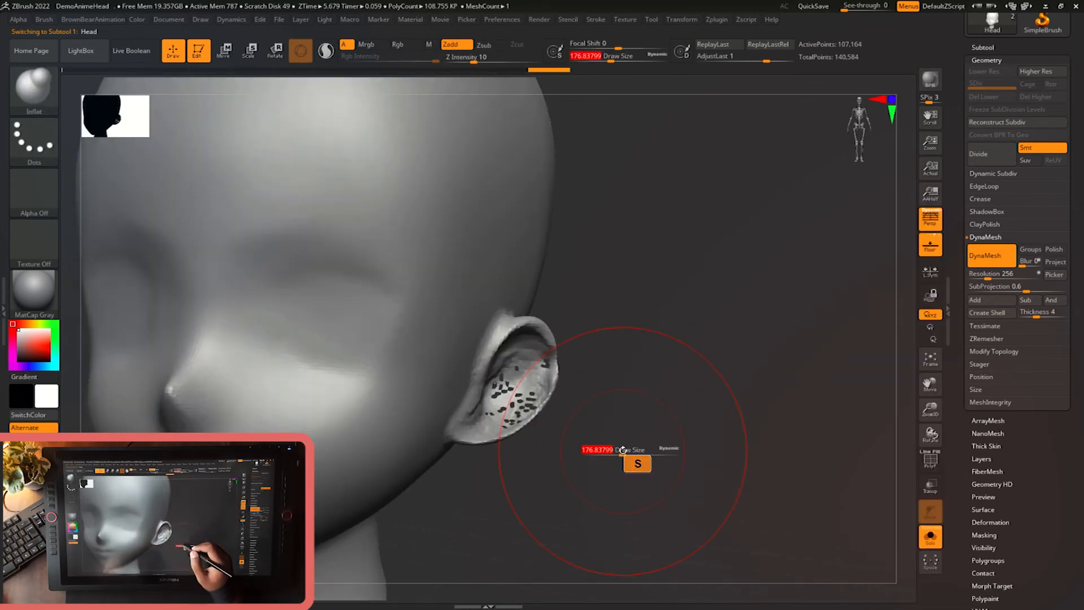
left_click_drag(621, 452, 598, 458)
mouse_move(521, 403)
left_mouse_down()
mouse_move(474, 433)
mouse_move(544, 361)
mouse_move(517, 385)
left_mouse_up()
left_click_drag(587, 391, 610, 412, "ctrl")
Smooth the inside of the ear and touch up its surface with the Inflat brush.
left_click_drag(618, 415, 603, 427, "alt")
mouse_move(521, 368)
left_mouse_down("shift")
mouse_move(510, 378)
mouse_move(517, 433)
mouse_move(497, 403)
mouse_move(545, 319)
left_mouse_up("shift")
left_click_drag(600, 389, 618, 404)
left_click_drag(456, 385, 487, 346)
left_click_drag(616, 390, 614, 414, "alt")
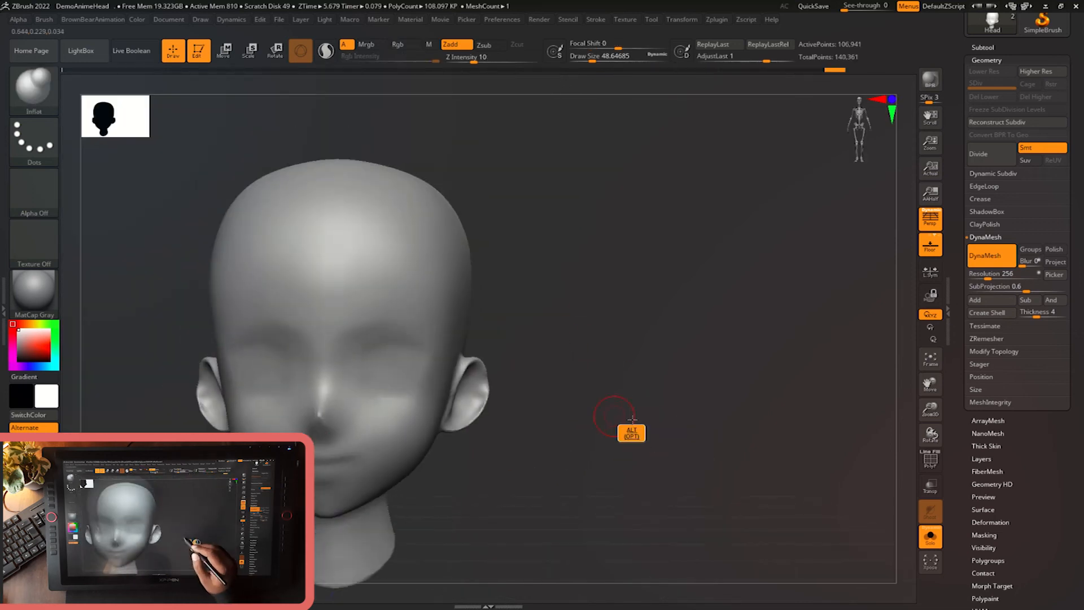
mouse_move(729, 404)
left_mouse_down()
mouse_move(679, 408)
mouse_move(699, 434)
mouse_move(762, 446)
mouse_move(709, 418)
left_mouse_up()
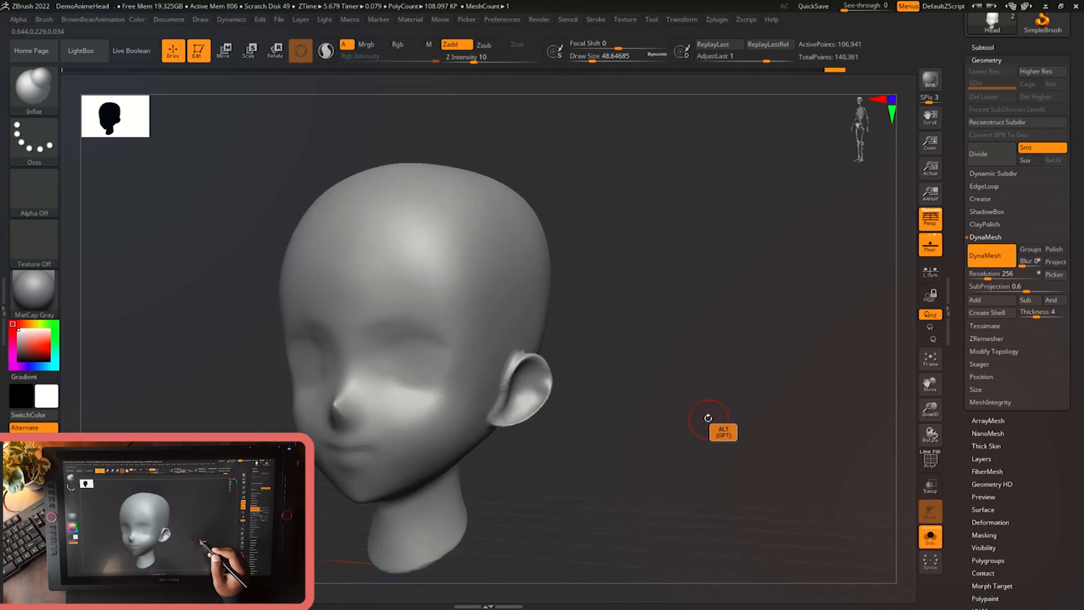